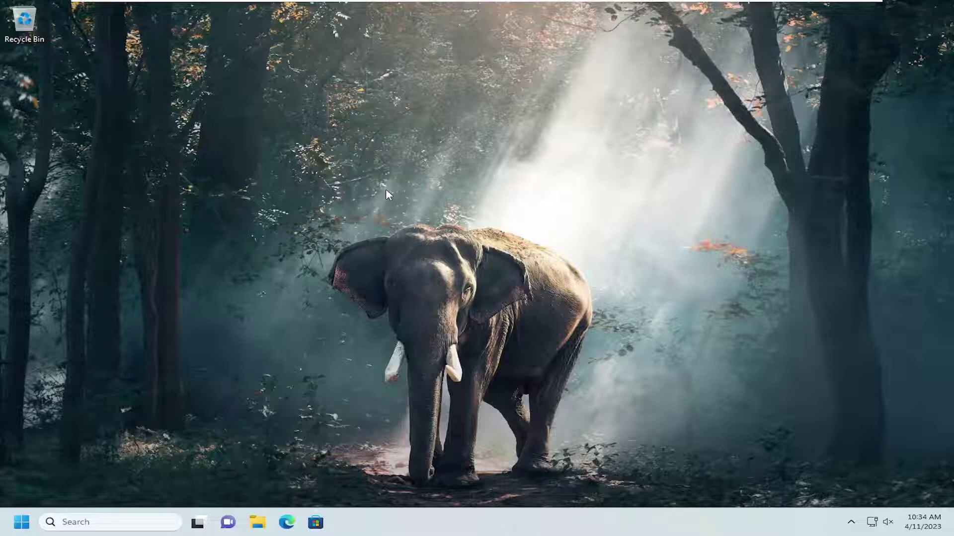
Step: Raise the system volume to 89 in quick settings
click(889, 525)
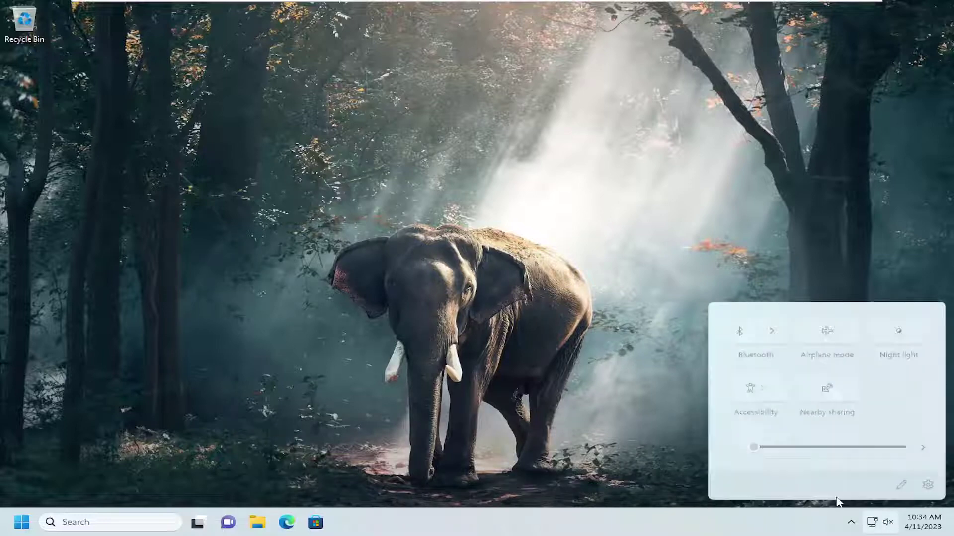
drag(753, 447, 660, 437)
click(660, 437)
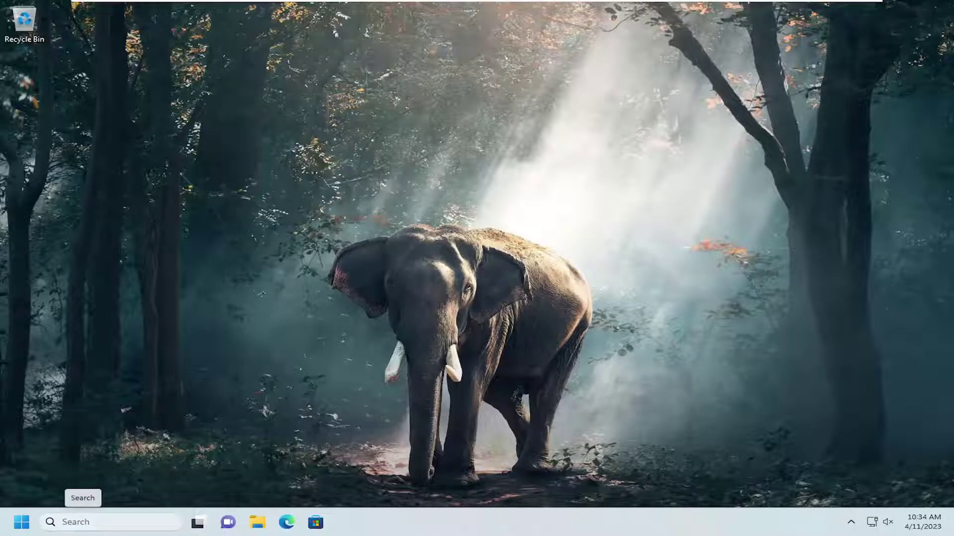
Step: Search 'troubleshoot', open Troubleshoot settings, and scroll Other troubleshooters down to Recording Audio
click(87, 527)
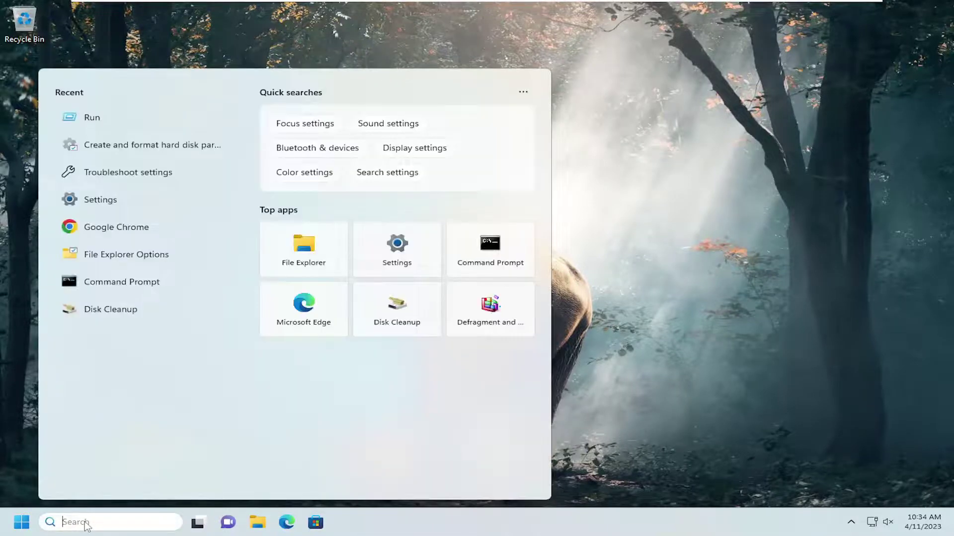
text(troubleshio)
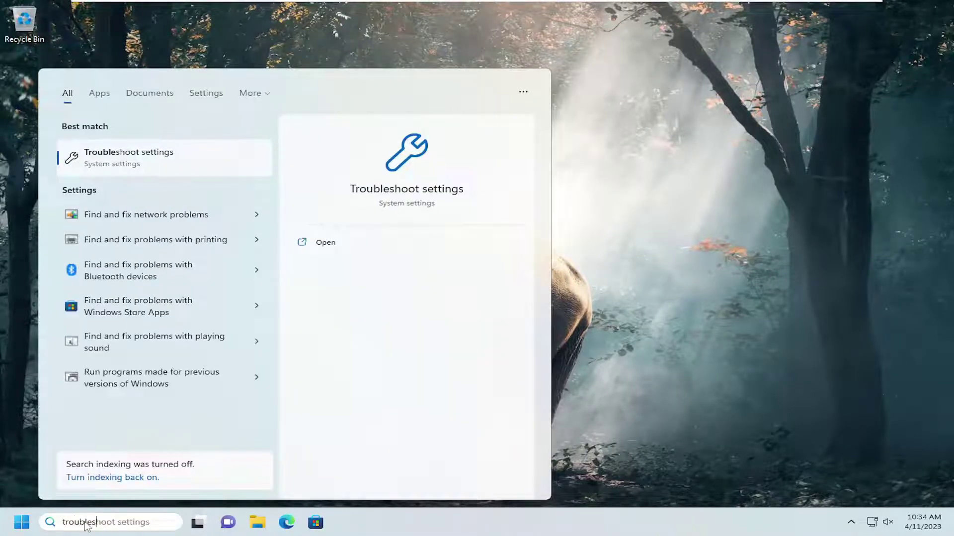
key(BackSpace)
key(BackSpace)
text(oot)
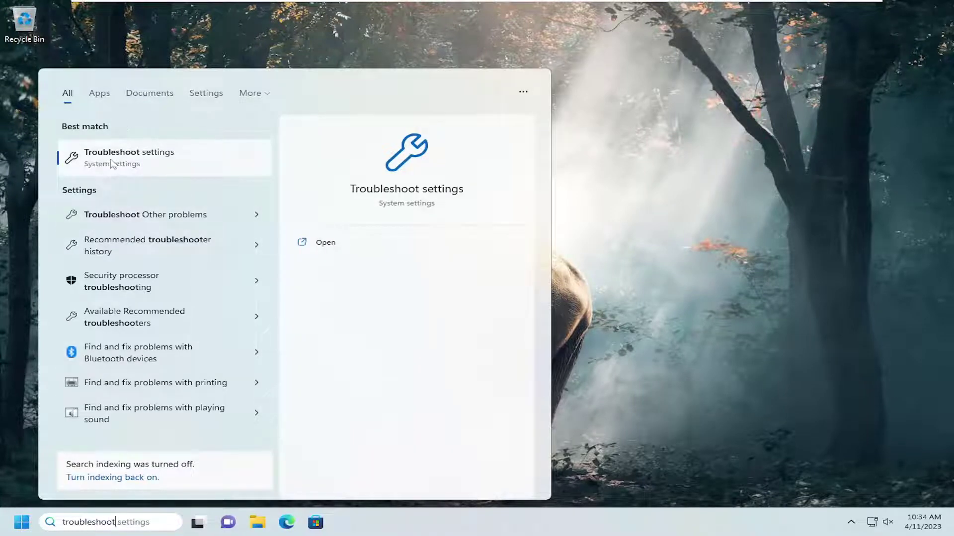
click(131, 160)
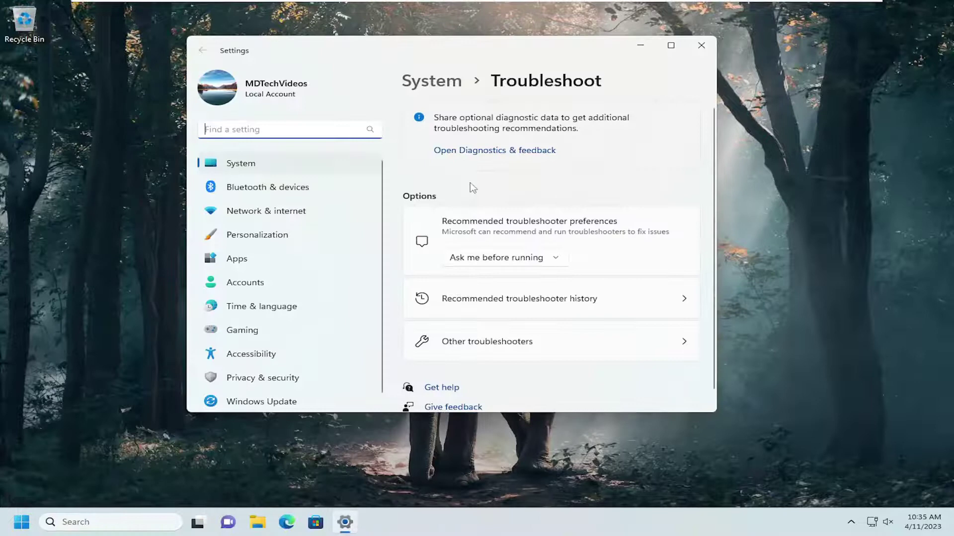
click(452, 341)
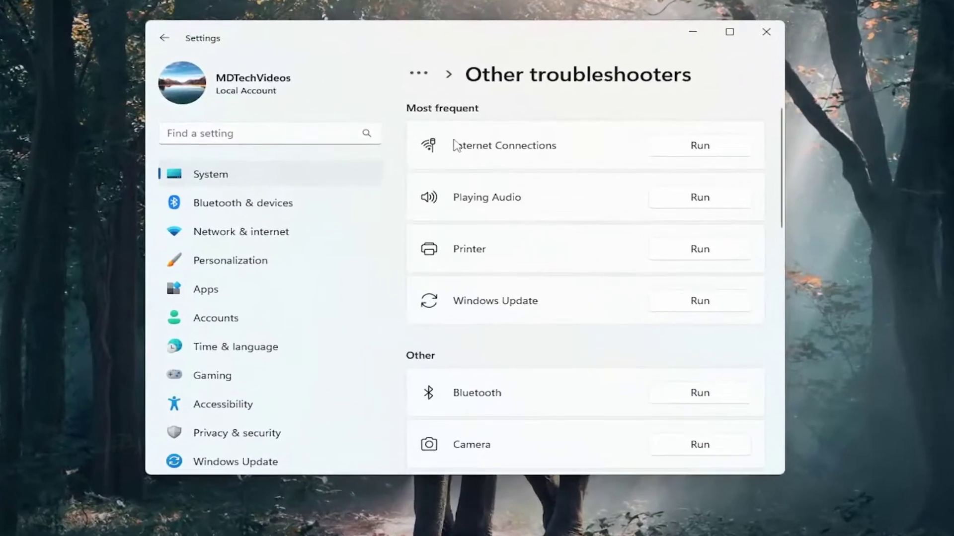
scroll(442, 195, down, 1)
scroll(453, 213, down, 8)
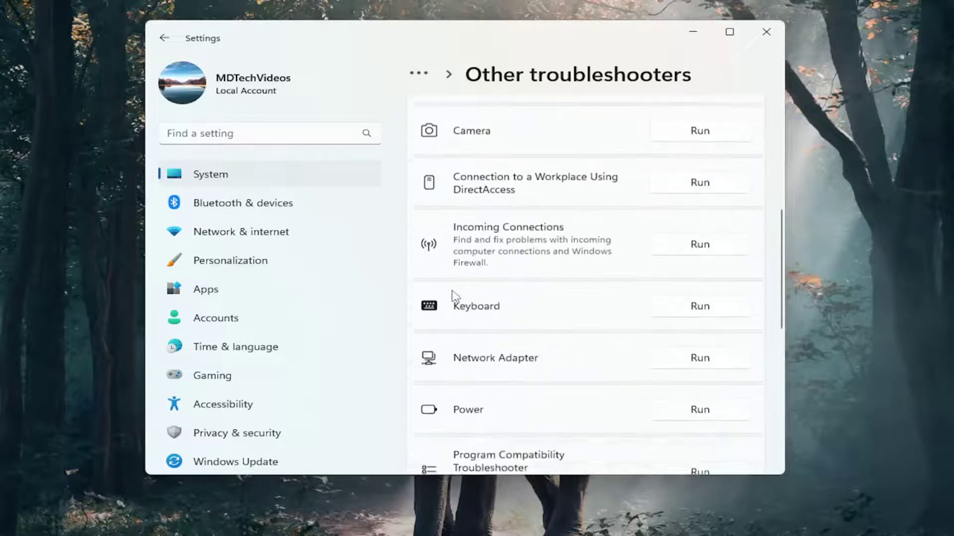
scroll(453, 296, down, 4)
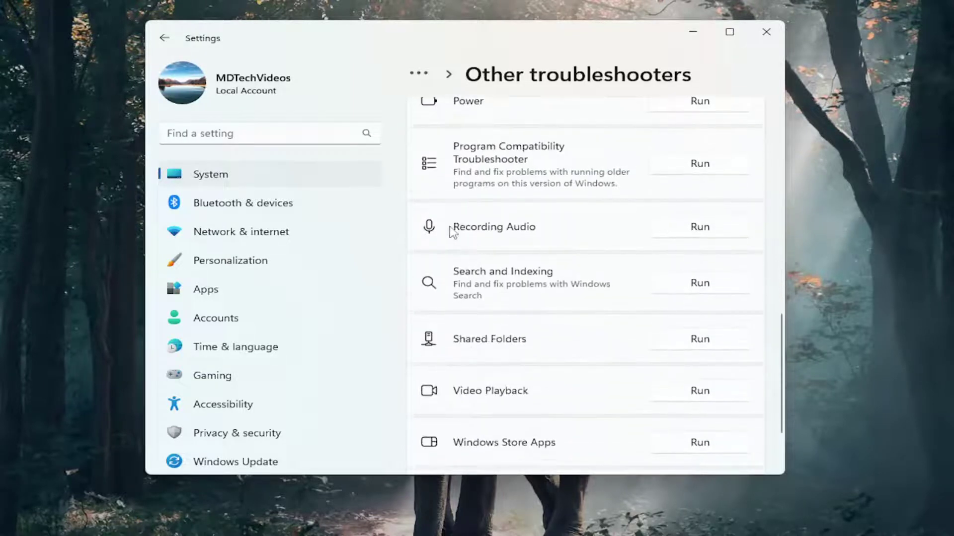
Step: Run the Recording Audio troubleshooter, review its detailed report showing no issues, and cancel
click(701, 228)
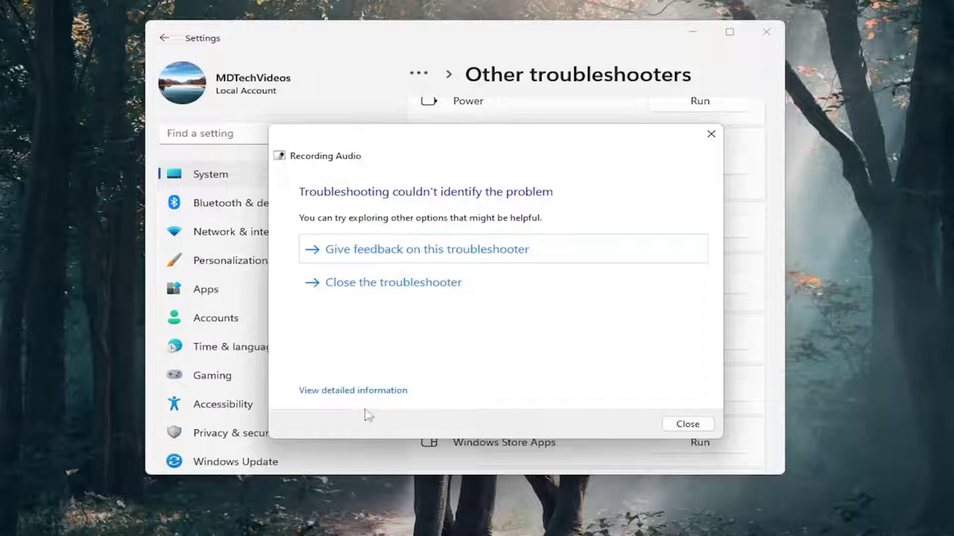
click(336, 391)
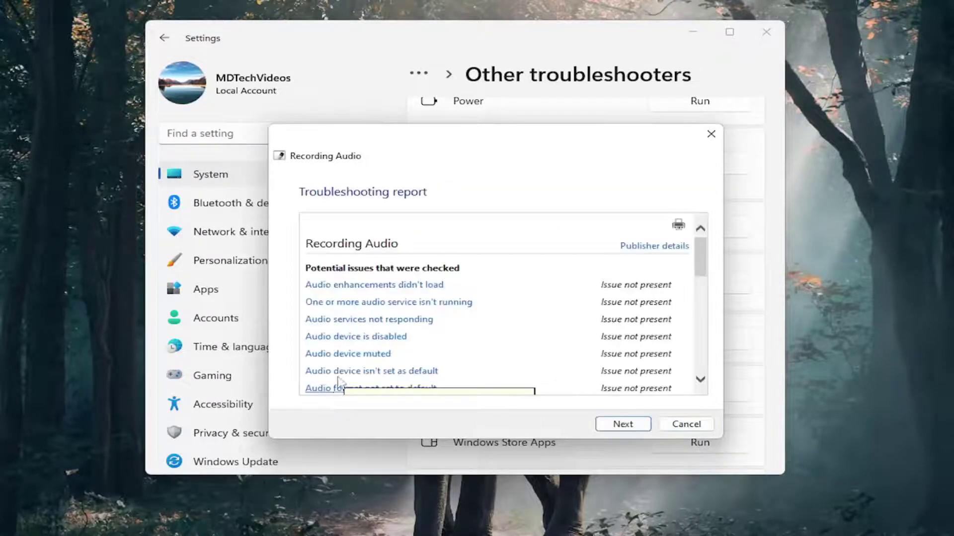
scroll(372, 283, down, 3)
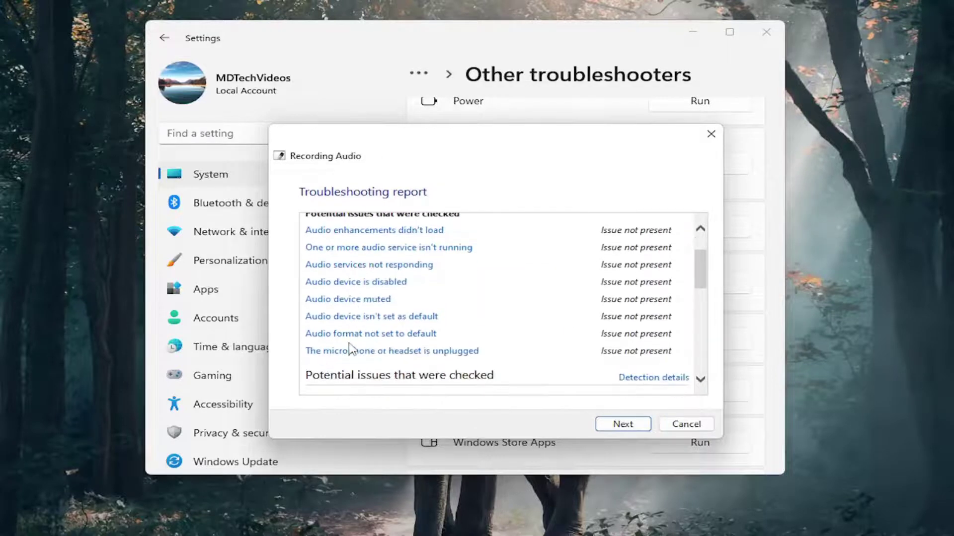
scroll(379, 283, down, 4)
scroll(503, 304, down, 3)
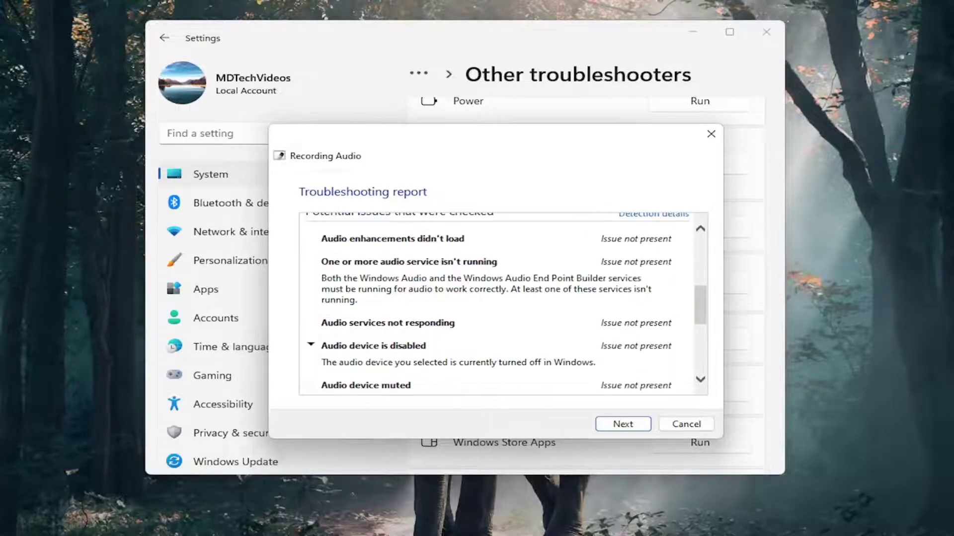
scroll(507, 251, down, 3)
scroll(516, 288, up, 10)
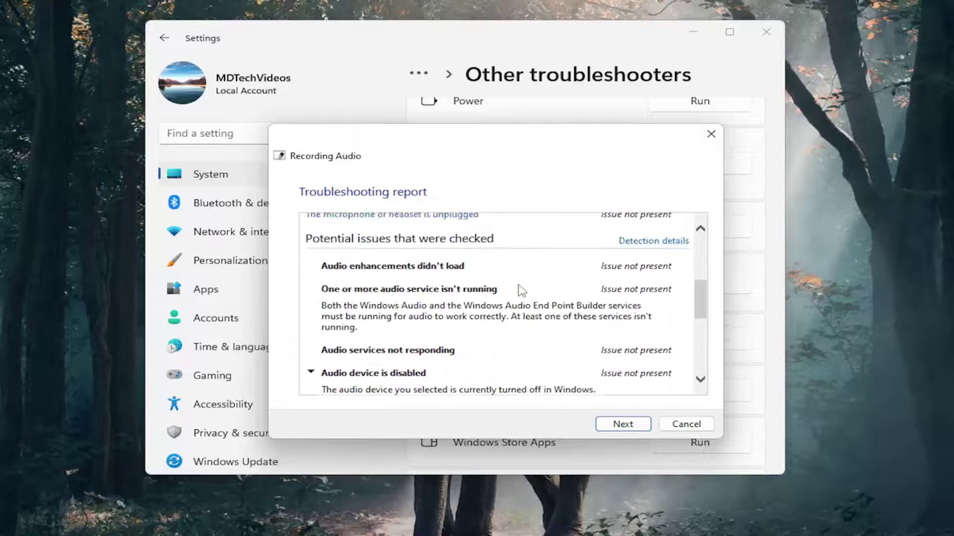
scroll(522, 291, up, 2)
click(686, 424)
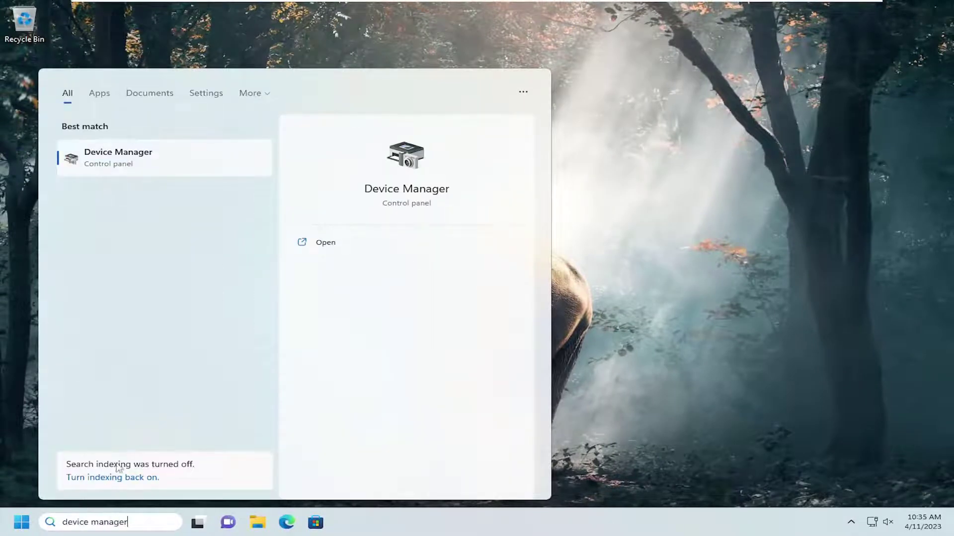
Step: Open Device Manager, expand Sound, video and game controllers, and right-click High Definition Audio Device
click(144, 166)
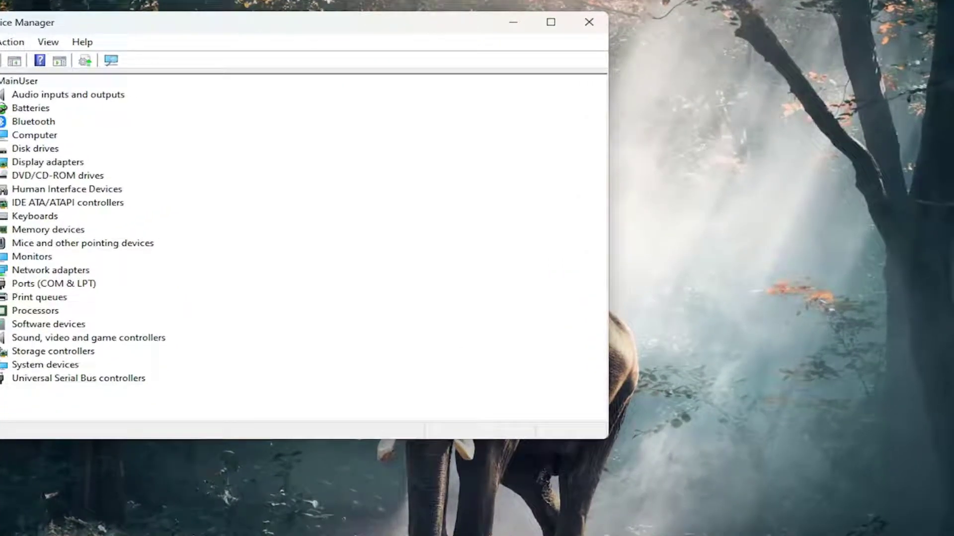
drag(287, 28, 472, 70)
double_click(255, 377)
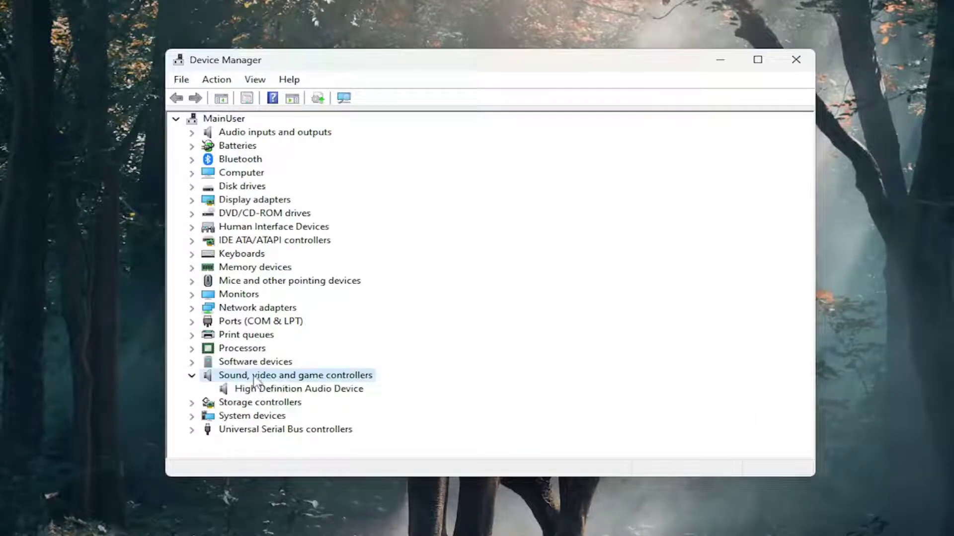
click(253, 391)
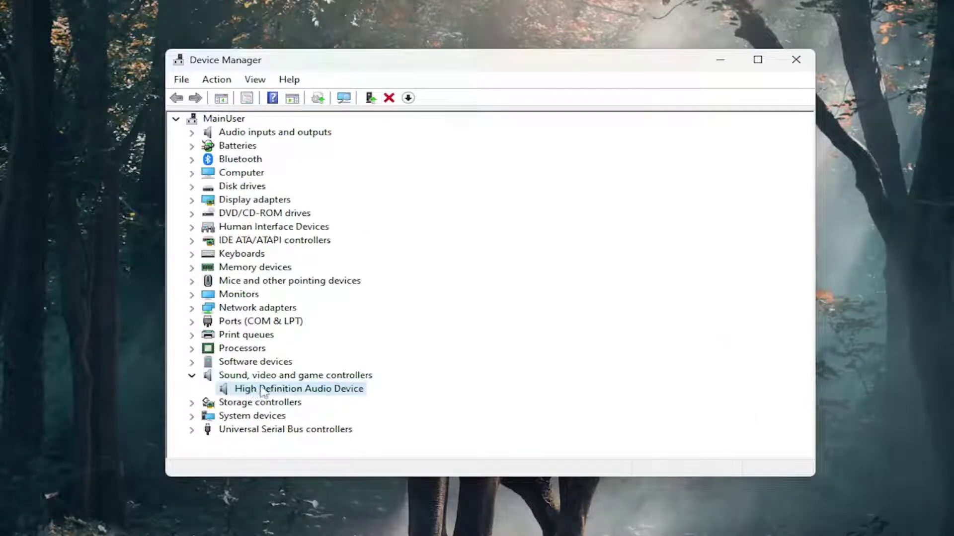
right_click(260, 390)
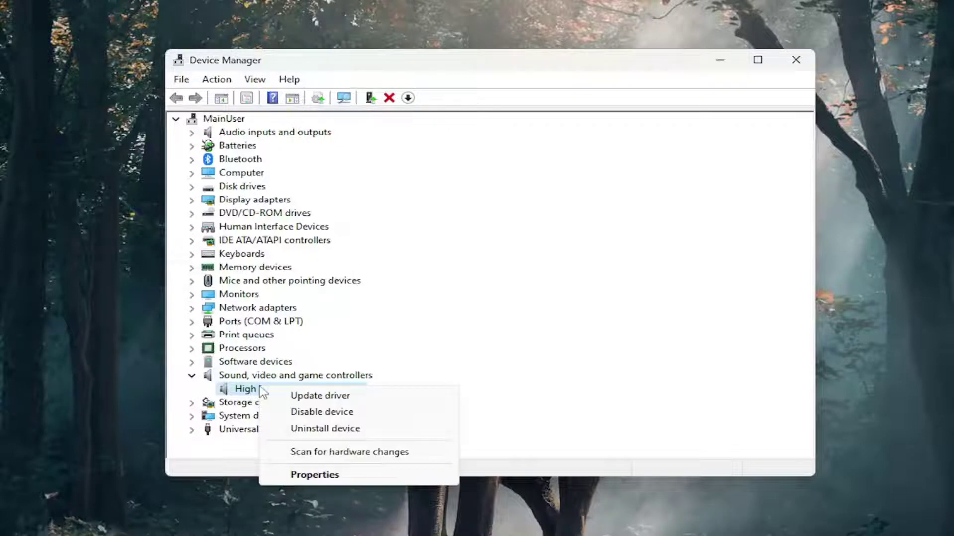
Step: Reinstall the High Definition Audio Device driver from the computer's compatible driver list, accepting the warning
click(313, 396)
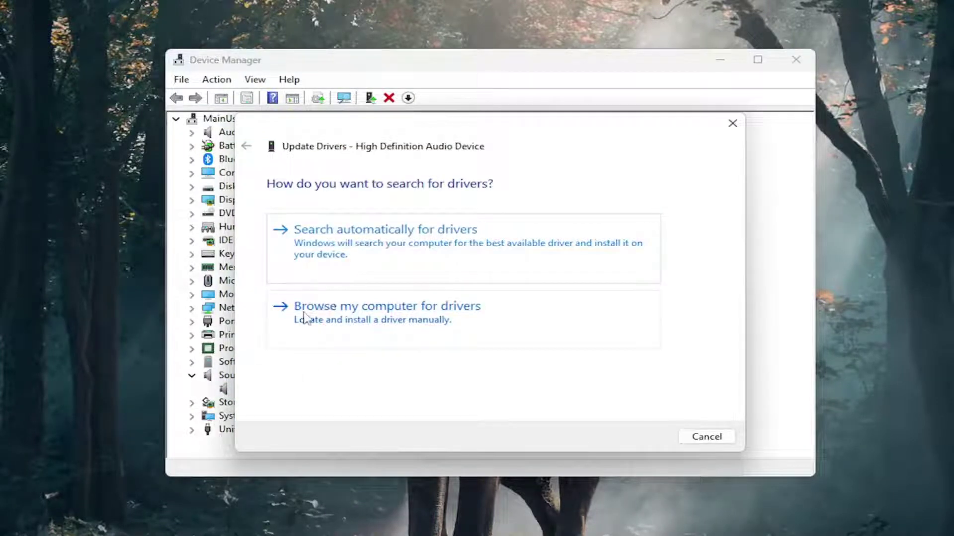
click(421, 322)
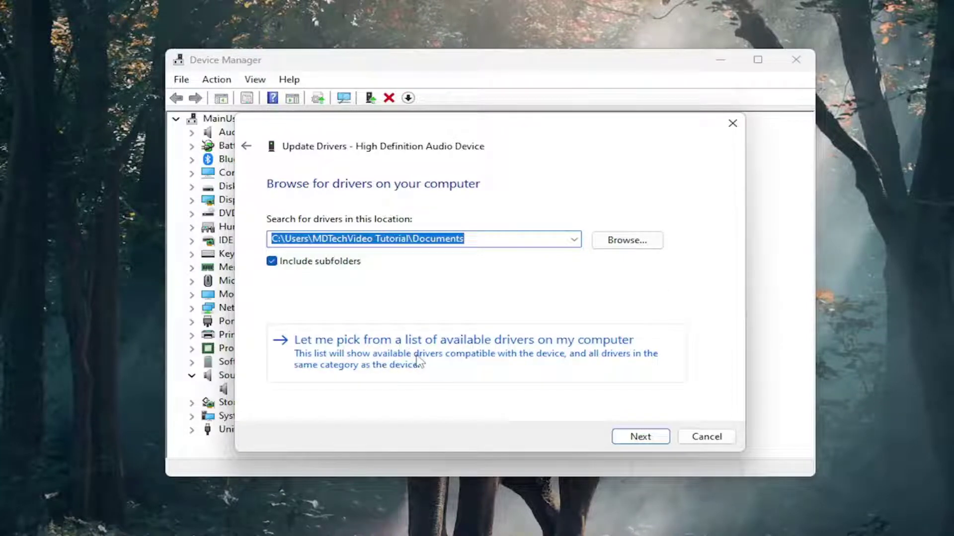
click(538, 355)
click(323, 312)
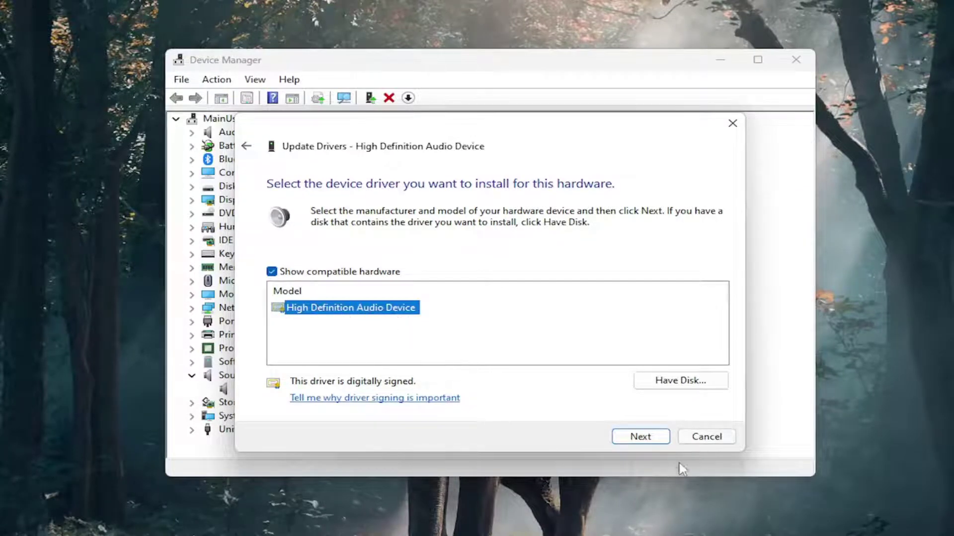
click(640, 438)
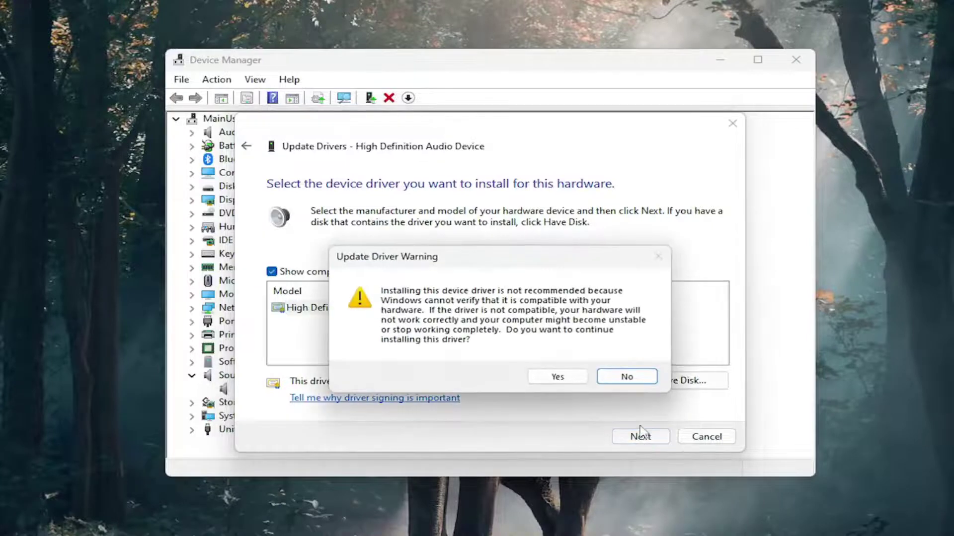
click(560, 377)
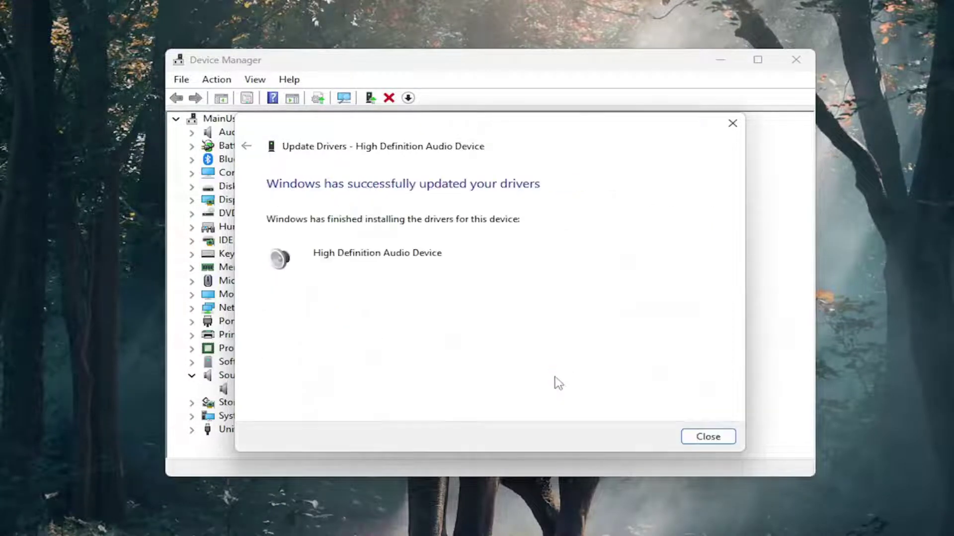
Step: Close the driver wizard and Device Manager, then restart Windows from the Start quick-link menu
click(708, 436)
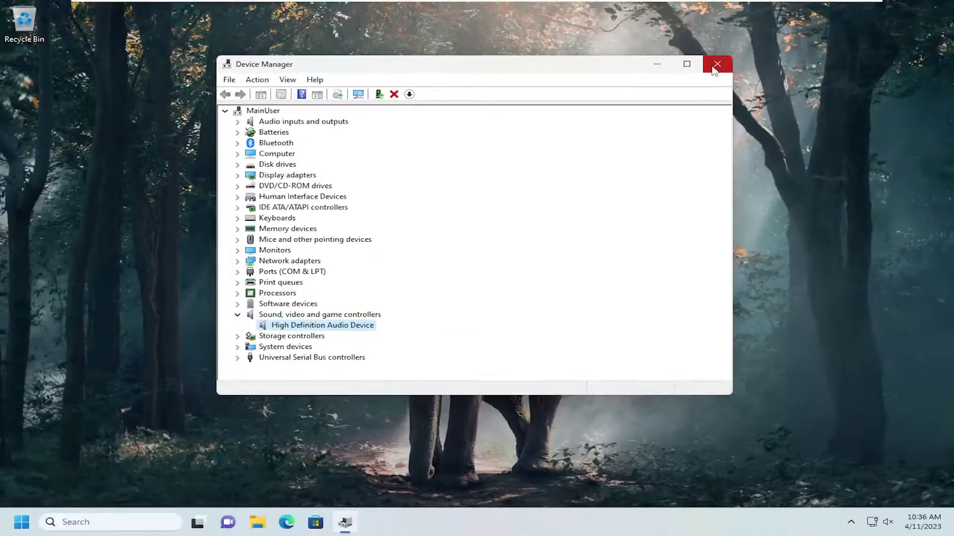
click(715, 65)
right_click(21, 522)
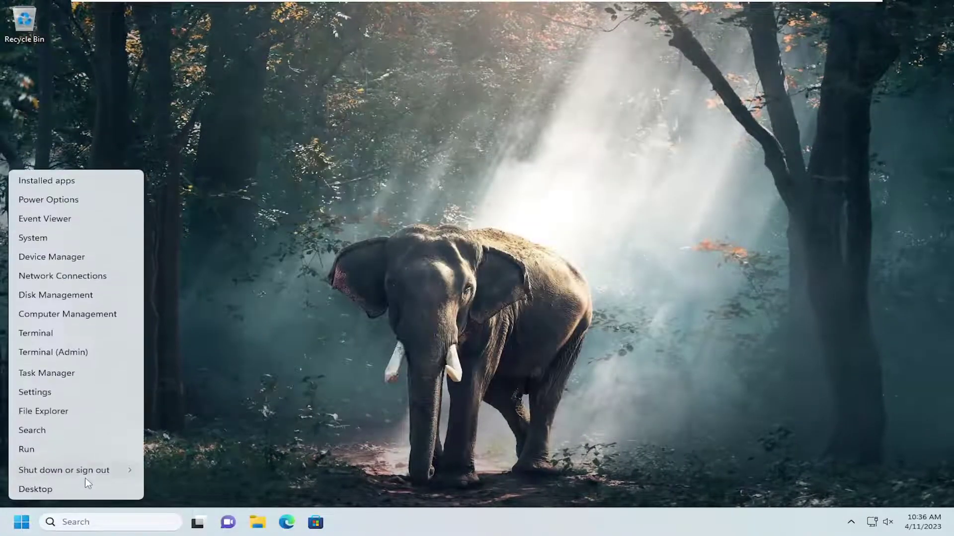
mouse_move(89, 472)
click(172, 469)
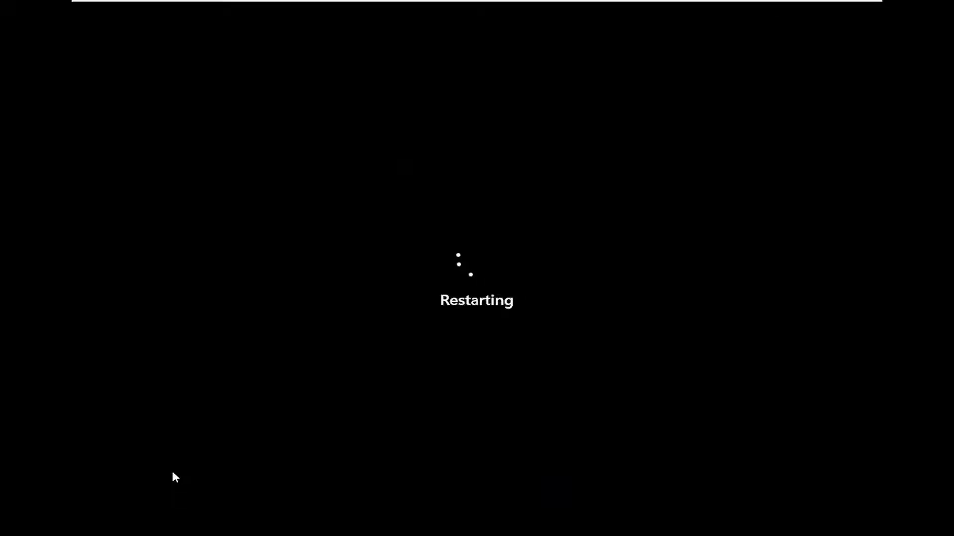